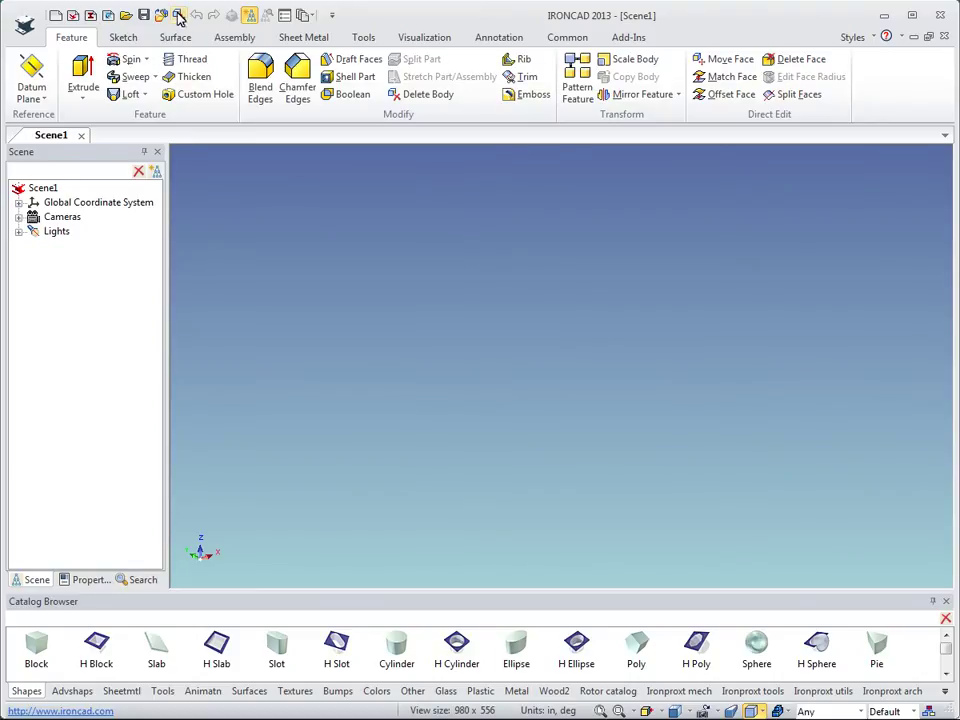
Import CasterAsm.SLDASM from Demofiles > InterOp > SolidWorks, filtering the list to SolidWorks files
click(178, 17)
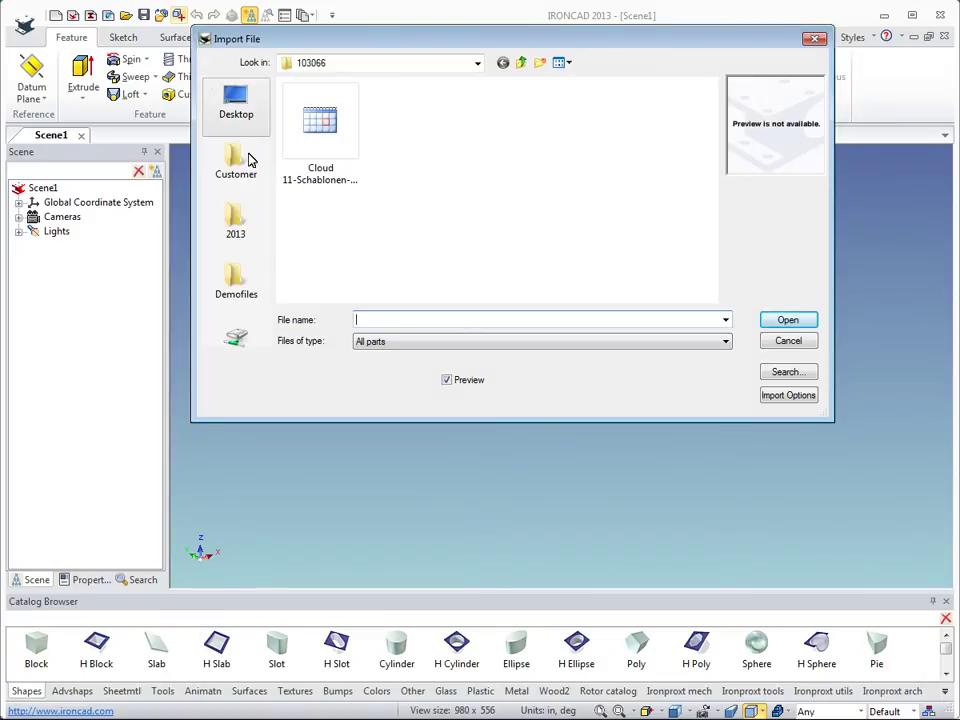
click(244, 274)
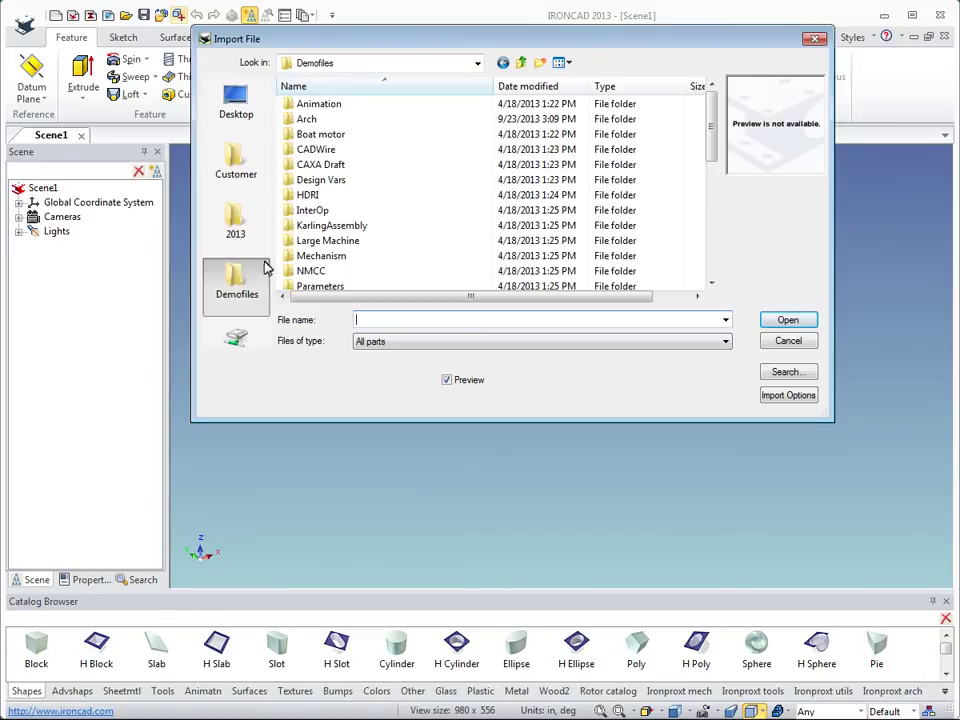
click(430, 343)
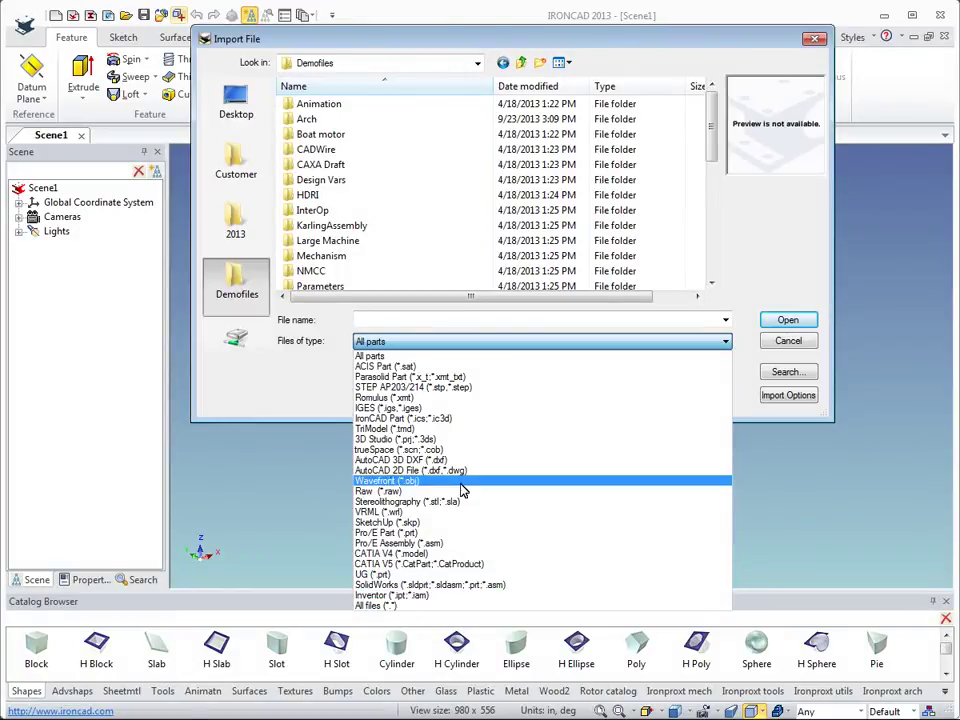
click(392, 585)
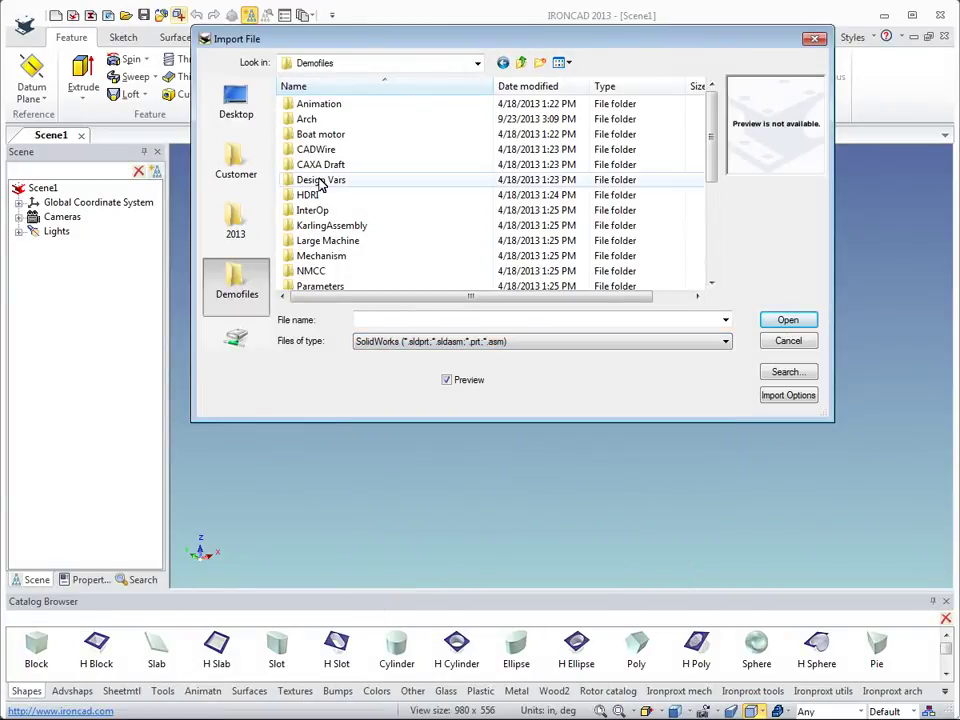
double_click(311, 210)
double_click(315, 211)
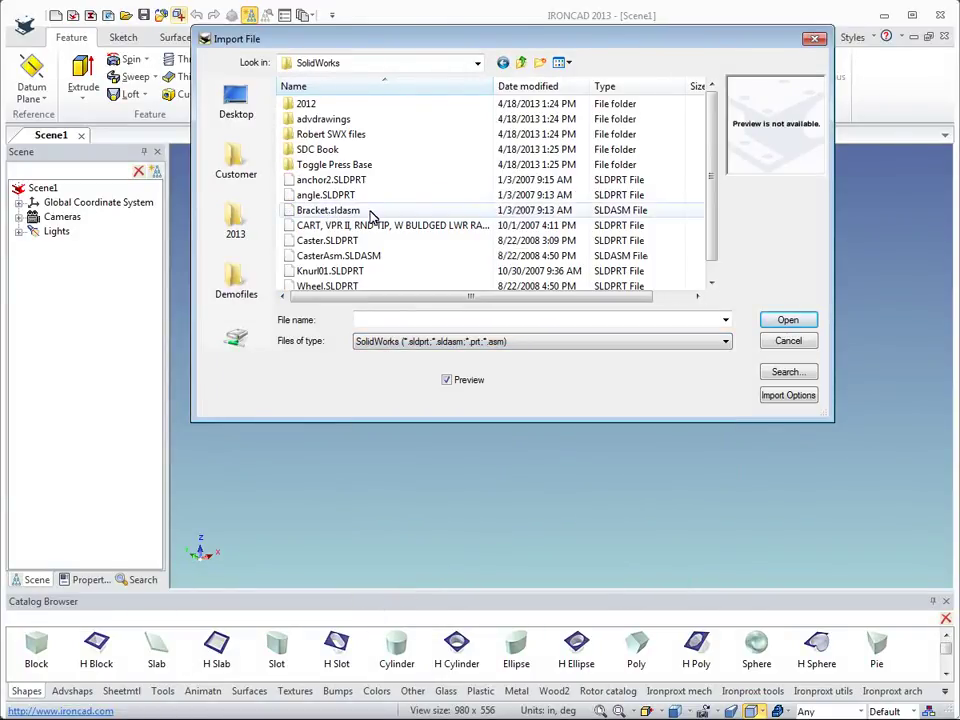
click(356, 225)
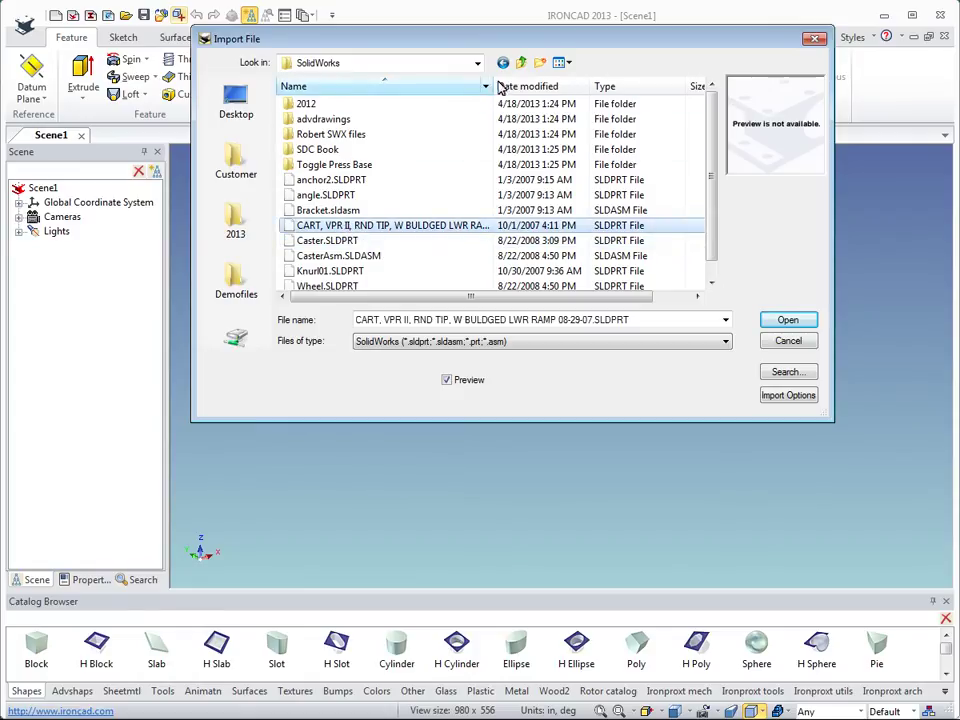
drag(494, 86, 603, 86)
double_click(331, 257)
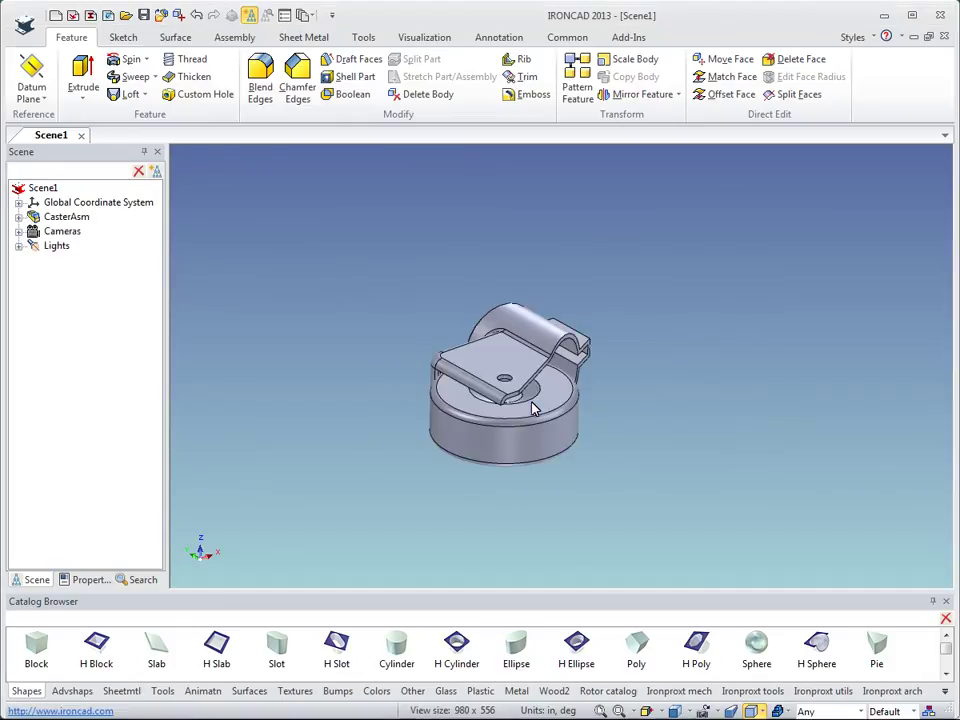
mouse_move(532, 397)
middle_down()
mouse_move(589, 451)
mouse_move(571, 389)
middle_up()
scroll(570, 400, up, 1)
scroll(566, 420, up, 2)
scroll(562, 450, up, 2)
mouse_move(560, 460)
middle_down()
mouse_move(476, 266)
mouse_move(600, 380)
mouse_move(712, 539)
middle_up()
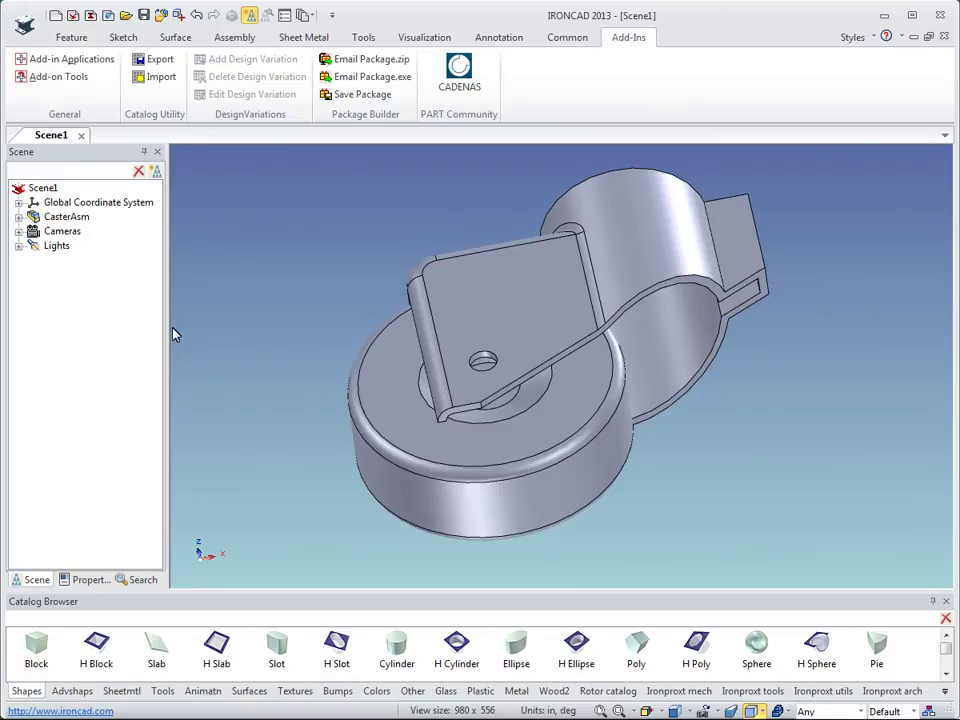
click(30, 217)
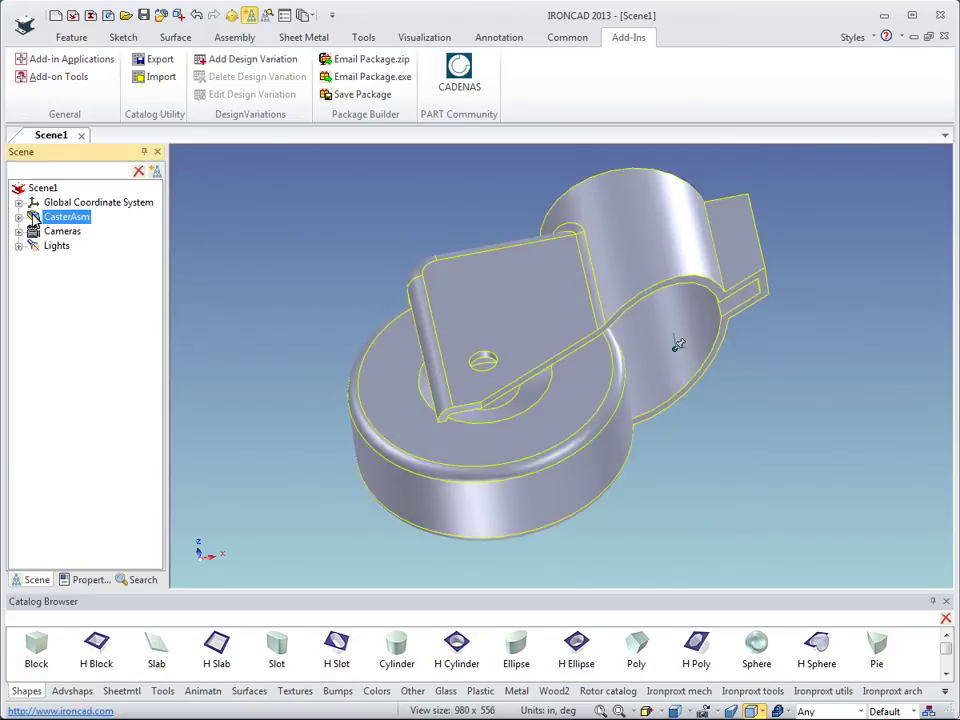
click(18, 217)
click(47, 232)
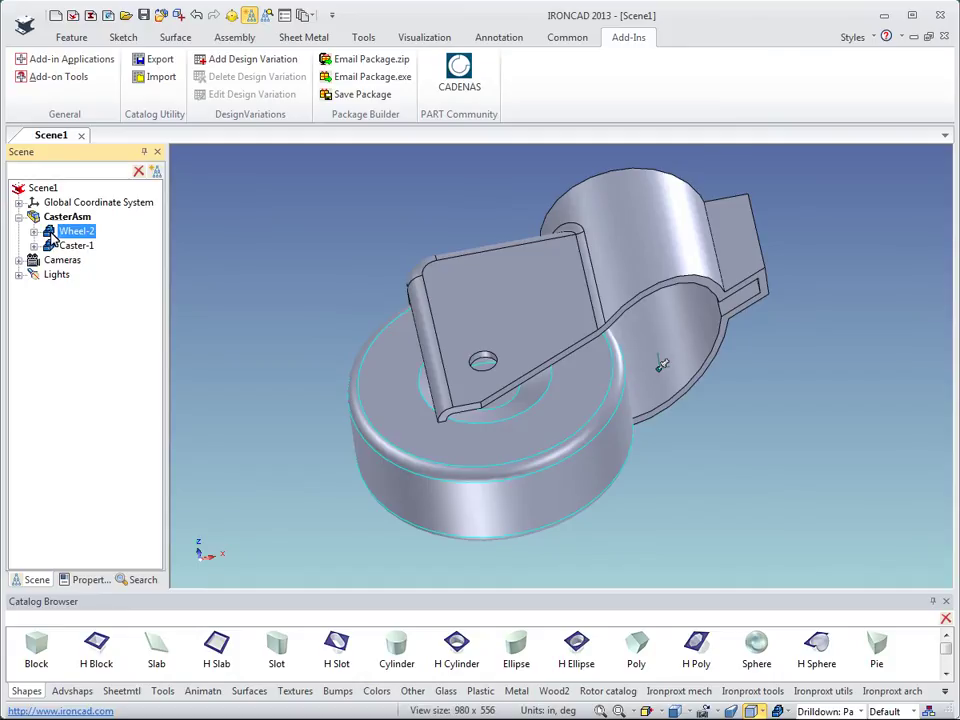
click(50, 247)
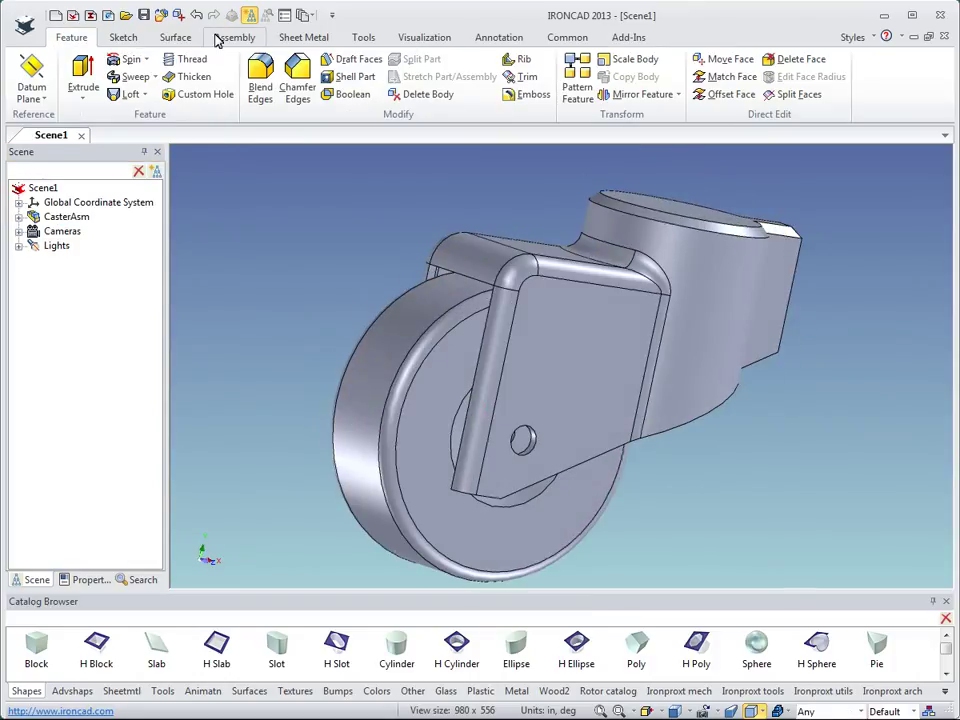
Start an export of the caster assembly from its context menu
click(233, 40)
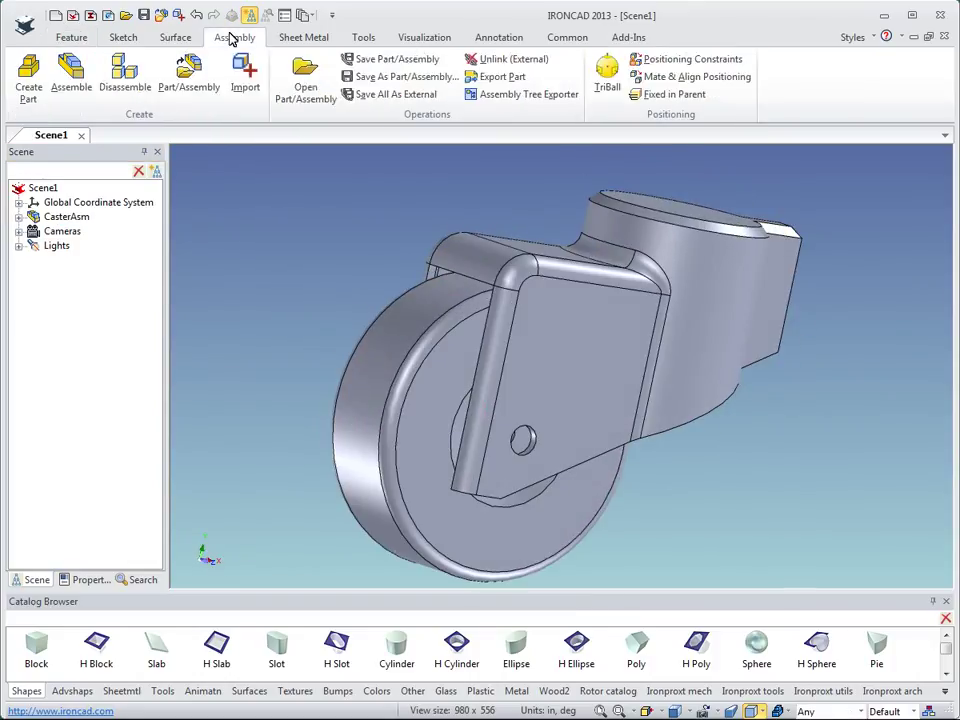
right_click(531, 295)
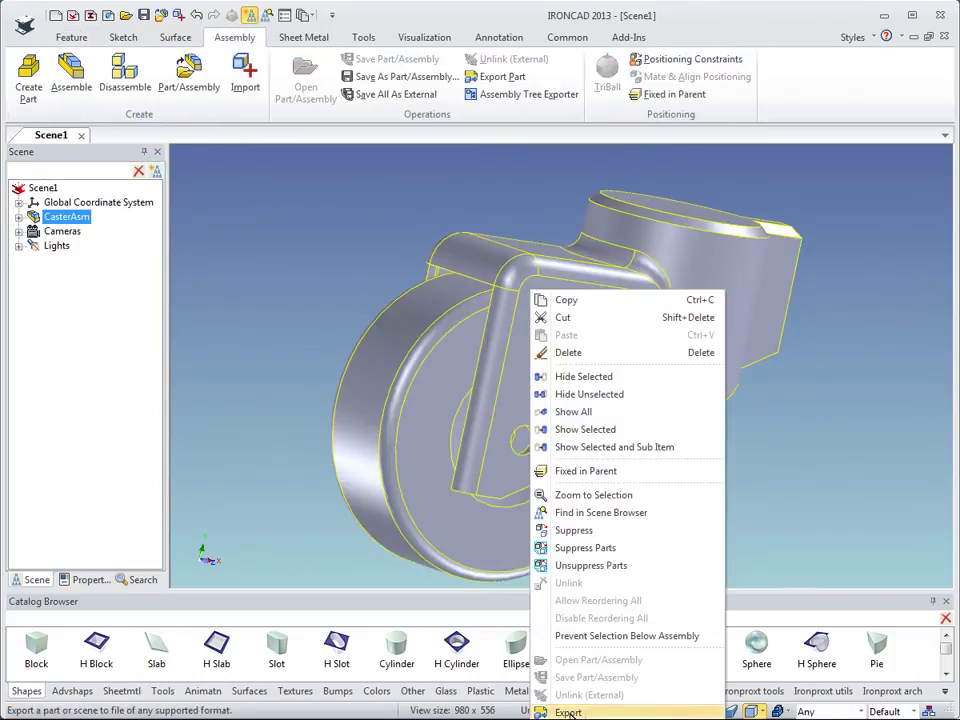
click(651, 230)
right_click(651, 230)
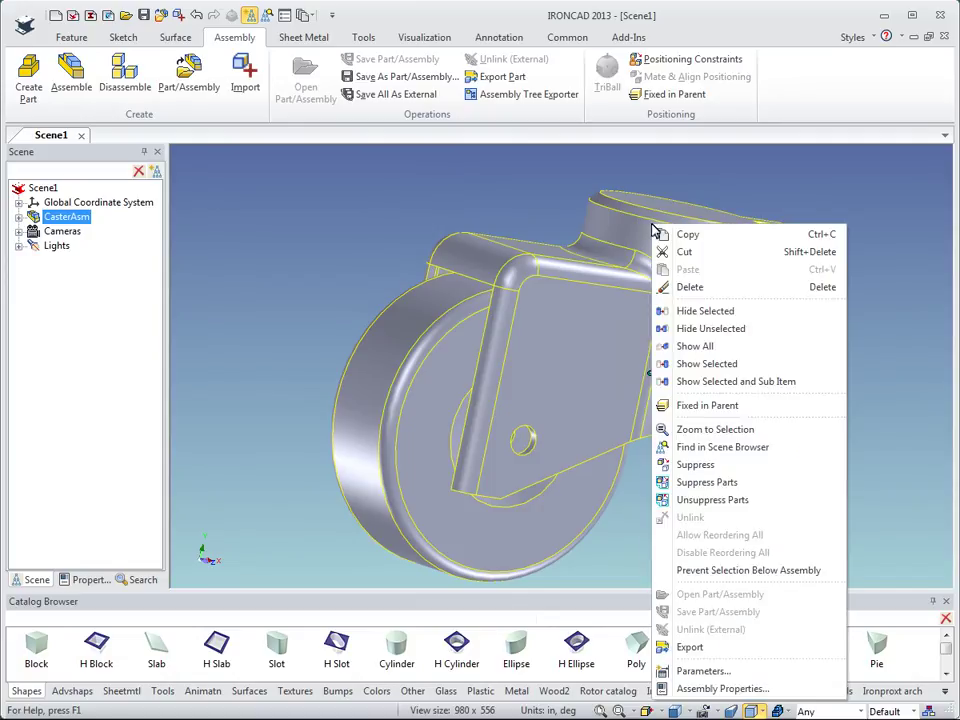
click(698, 648)
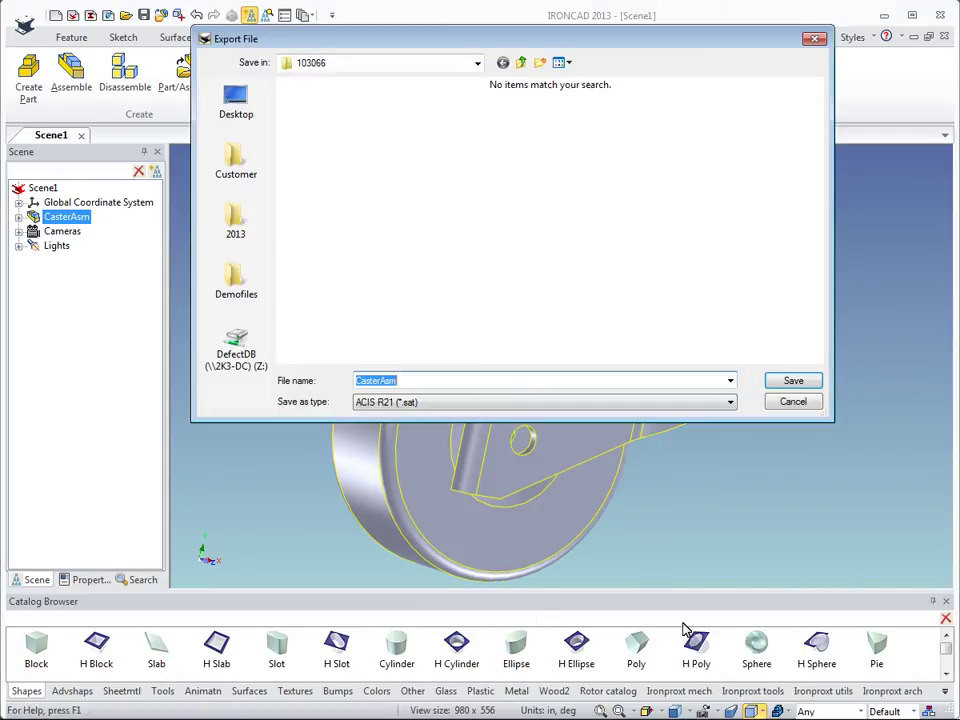
Save CasterAsm as a Parasolid 24.0 file and bring up Import again
click(510, 401)
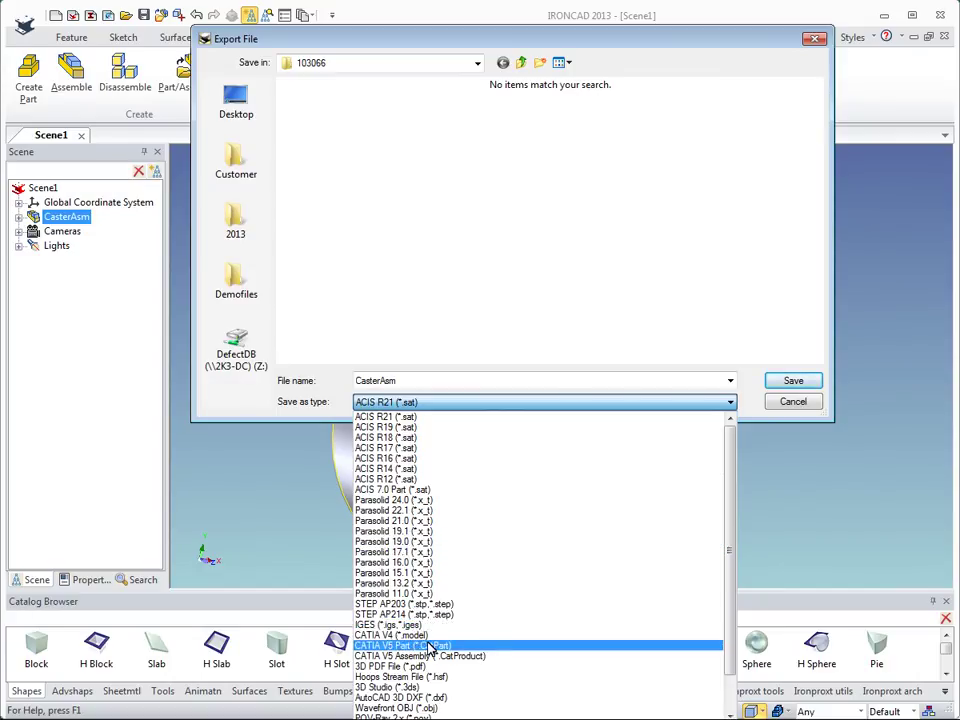
drag(733, 625, 733, 668)
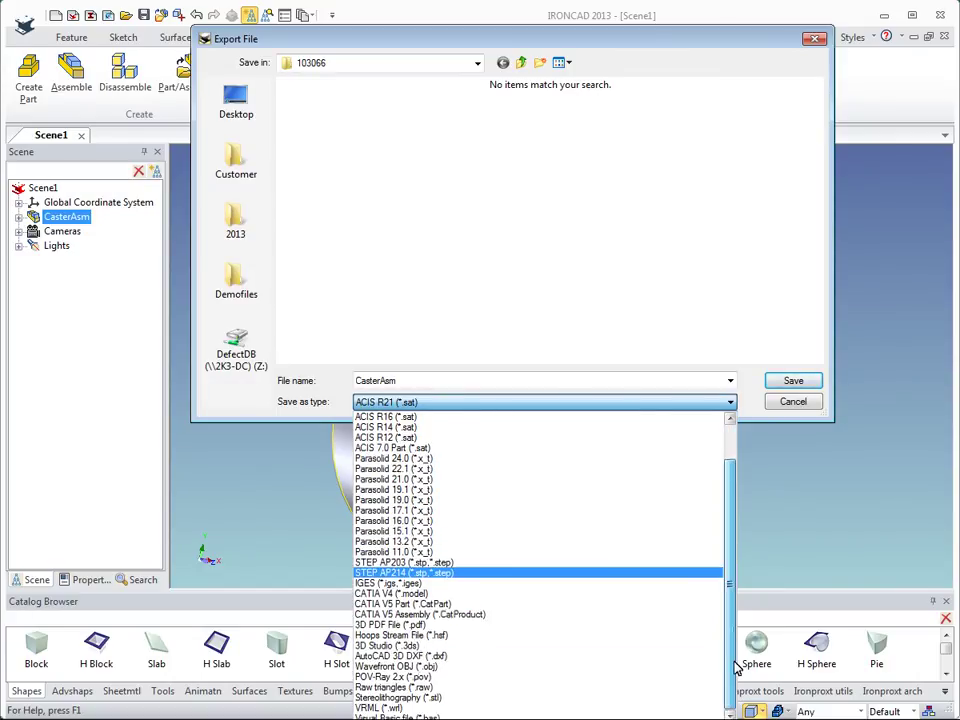
key(p)
key(Return)
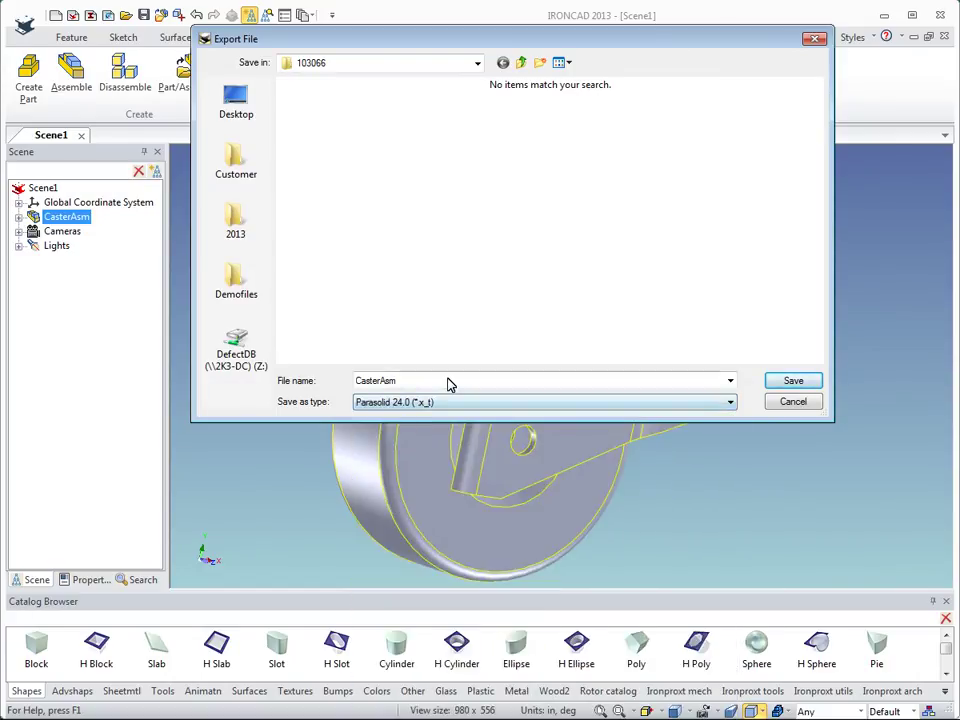
click(793, 380)
click(521, 402)
click(245, 75)
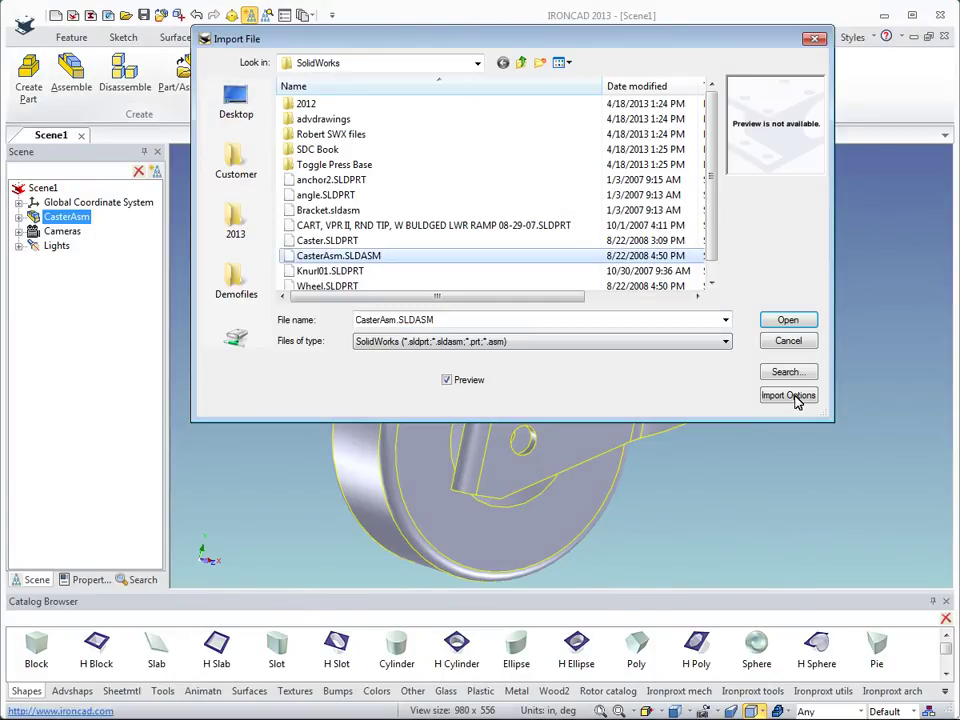
Open Import Options to the General tab with solid, surface and wire frame enabled
click(800, 398)
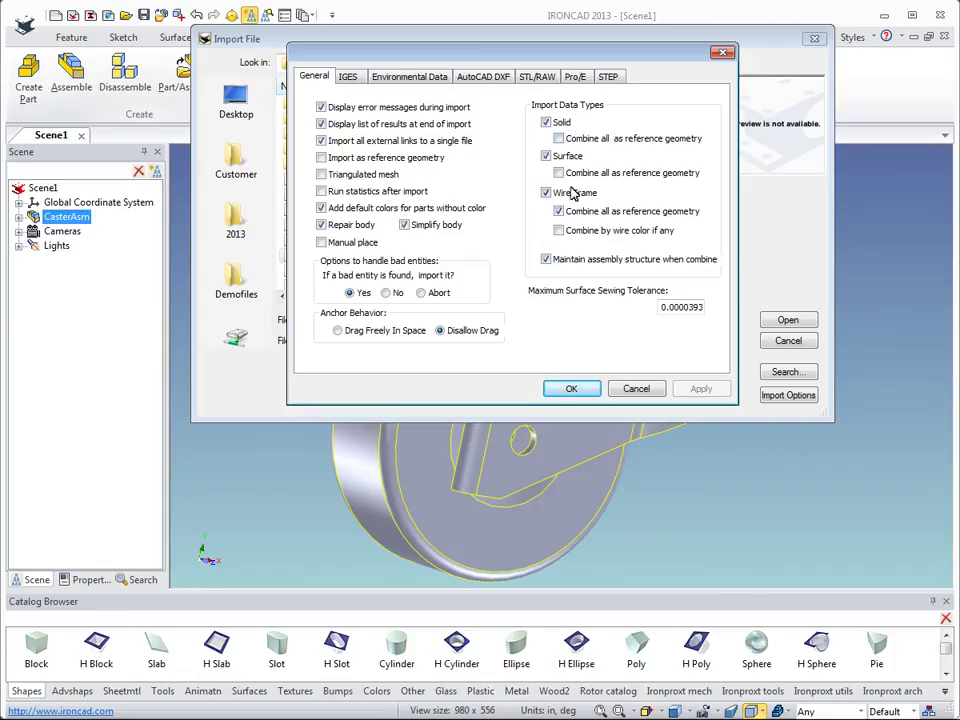
Review the IGES, Environmental, DXF, STL/RAW, Pro/E and STEP tabs, then cancel both dialogs
click(349, 80)
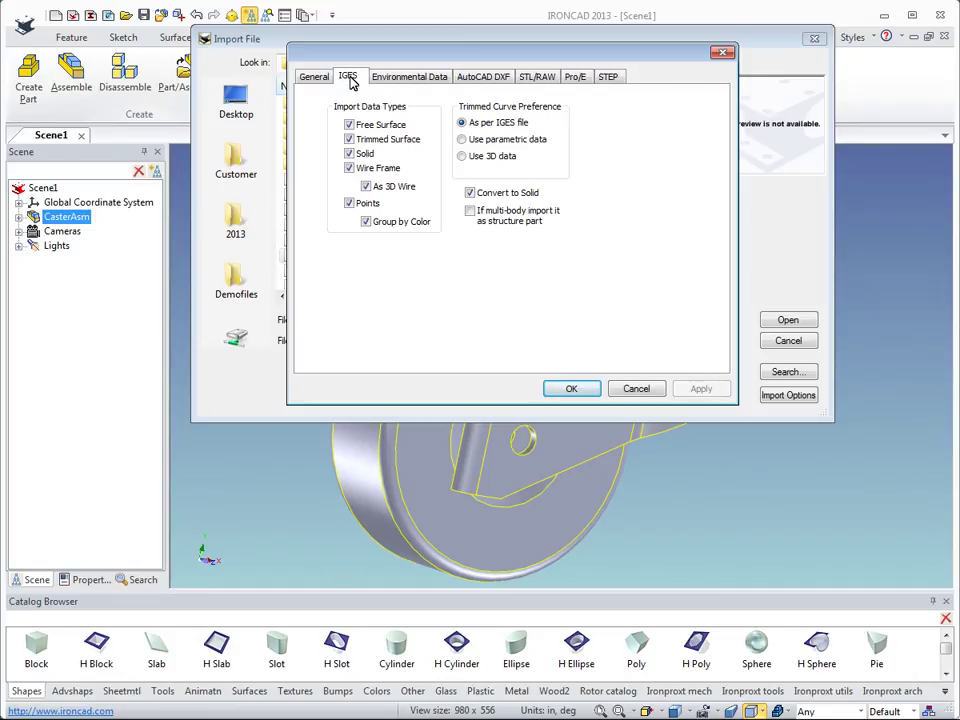
click(396, 80)
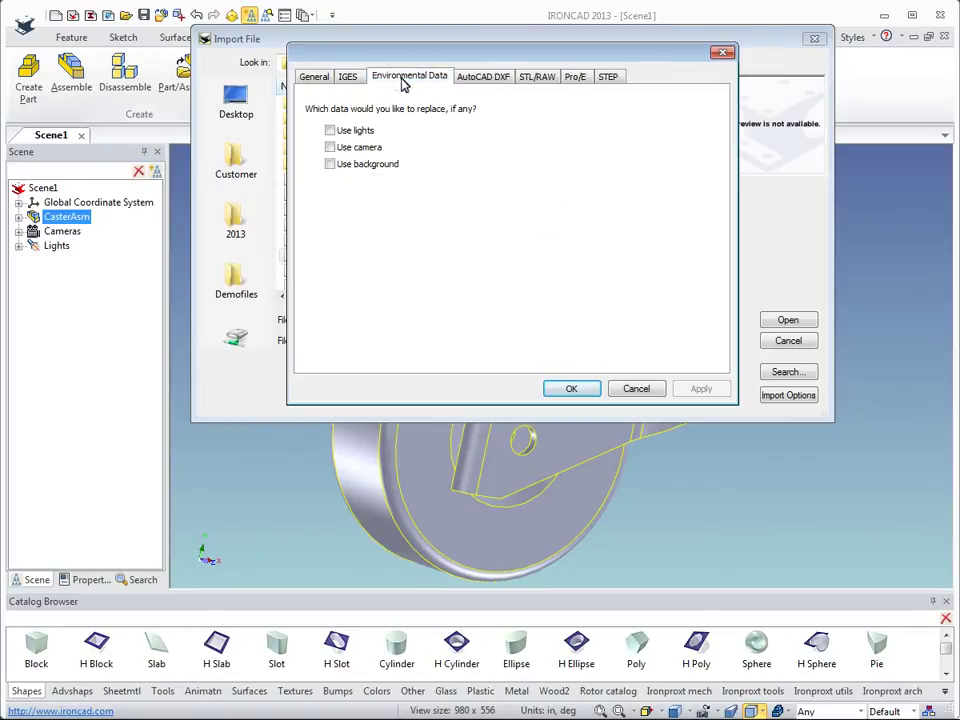
click(489, 80)
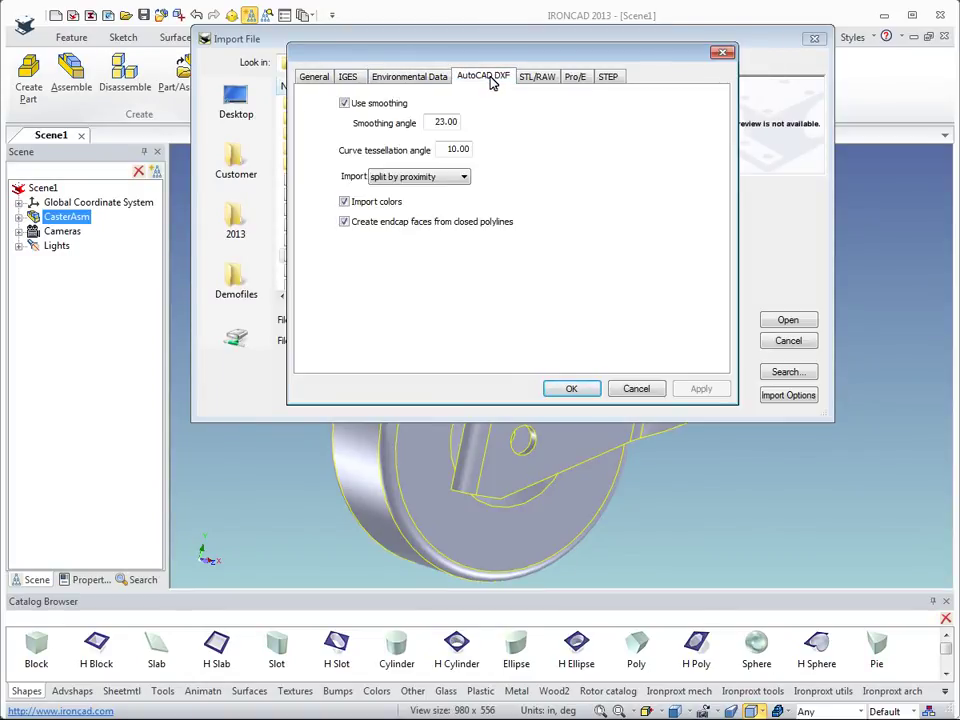
click(543, 80)
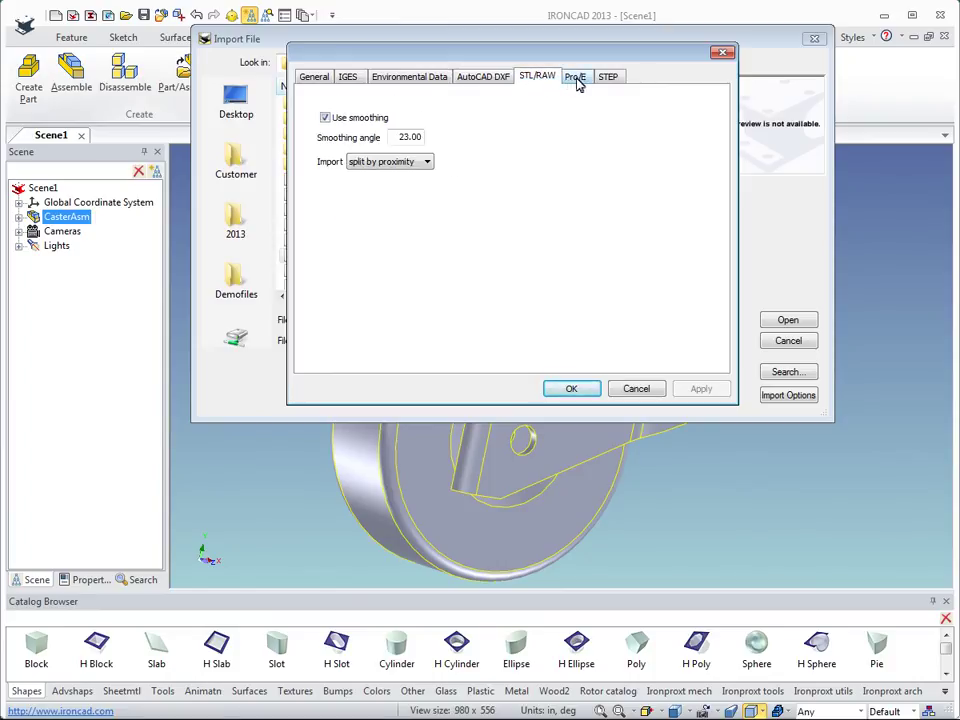
click(581, 81)
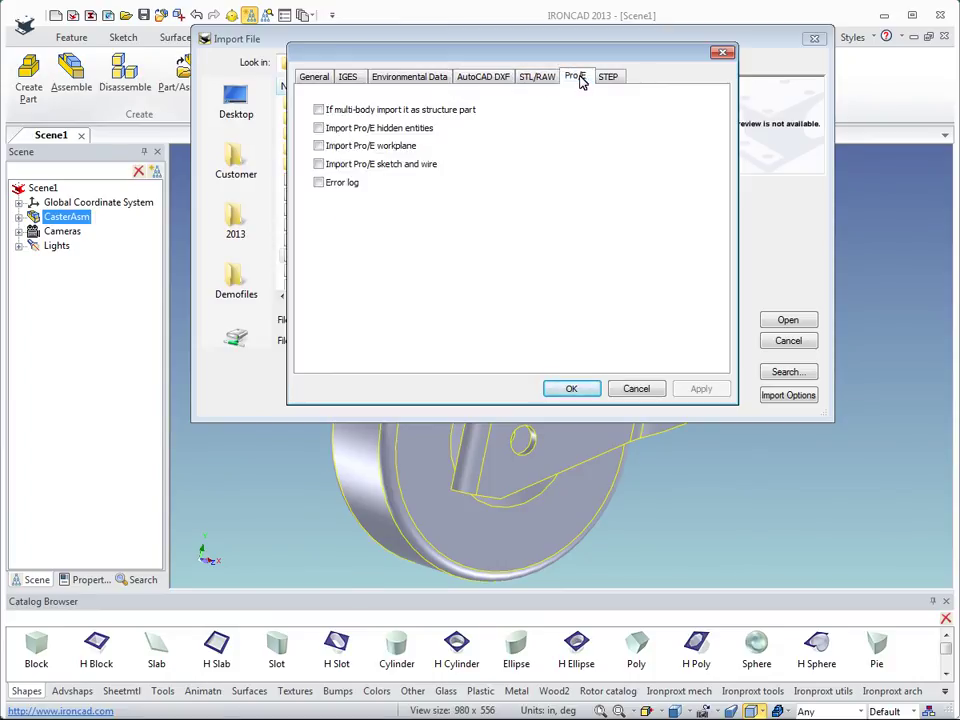
click(608, 80)
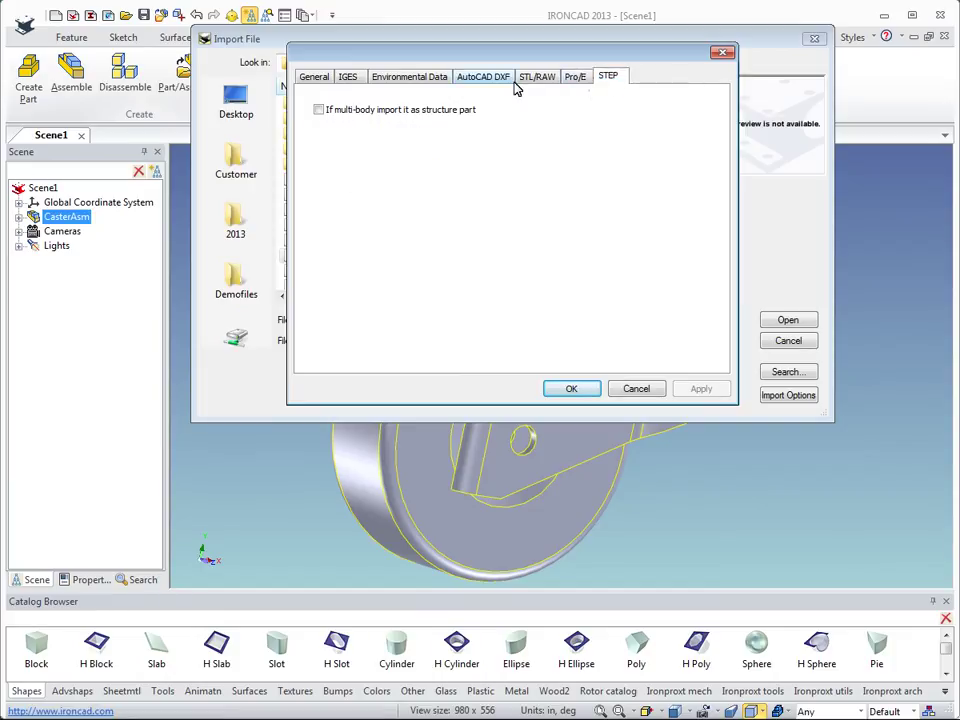
click(636, 388)
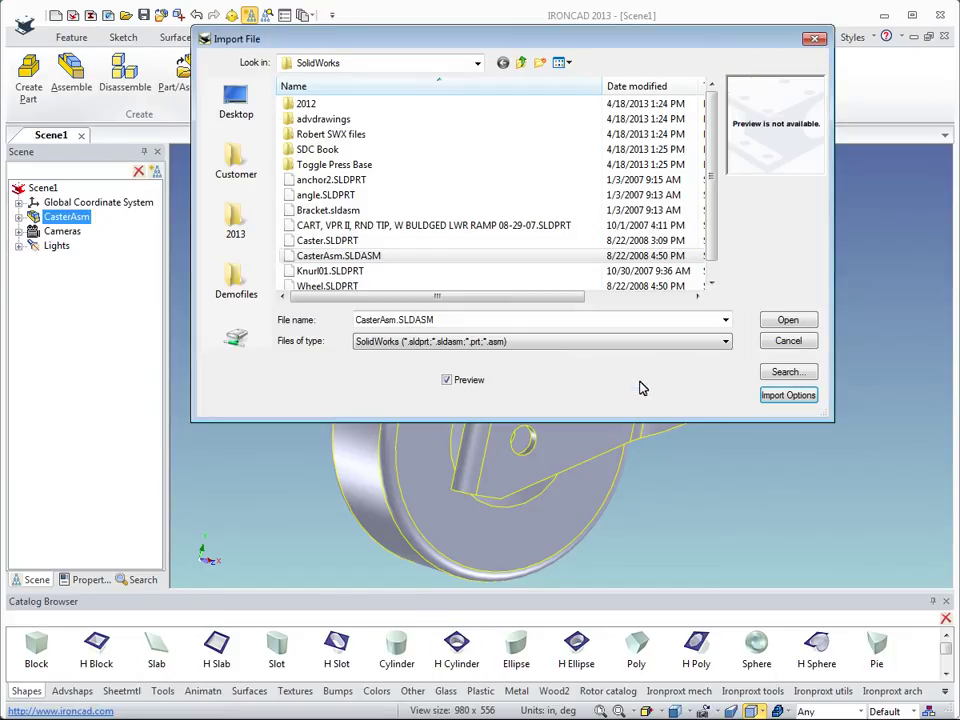
click(788, 341)
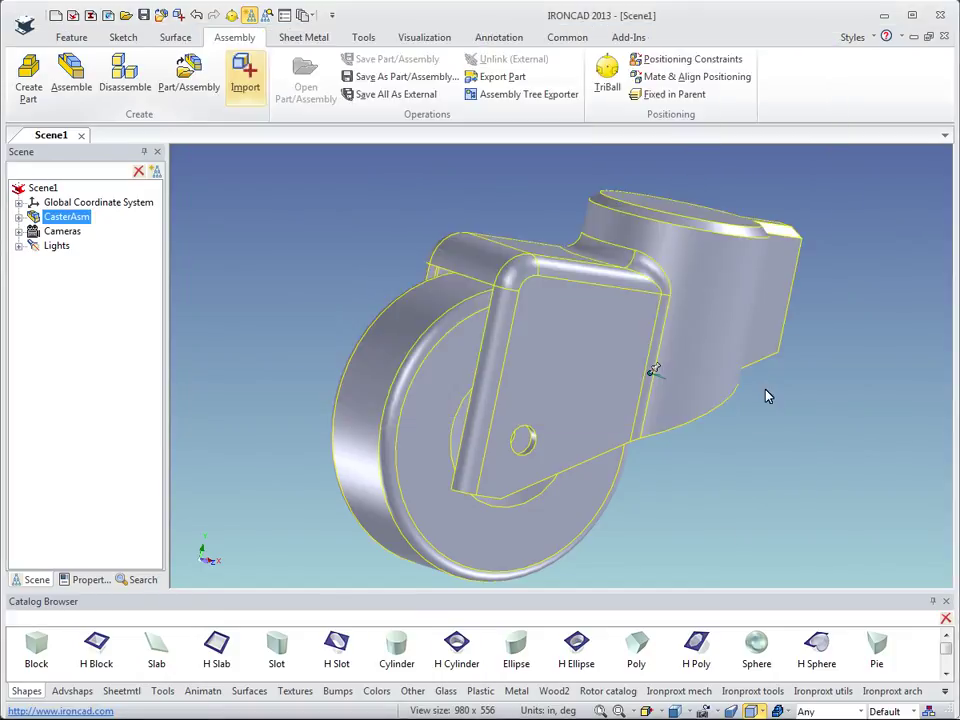